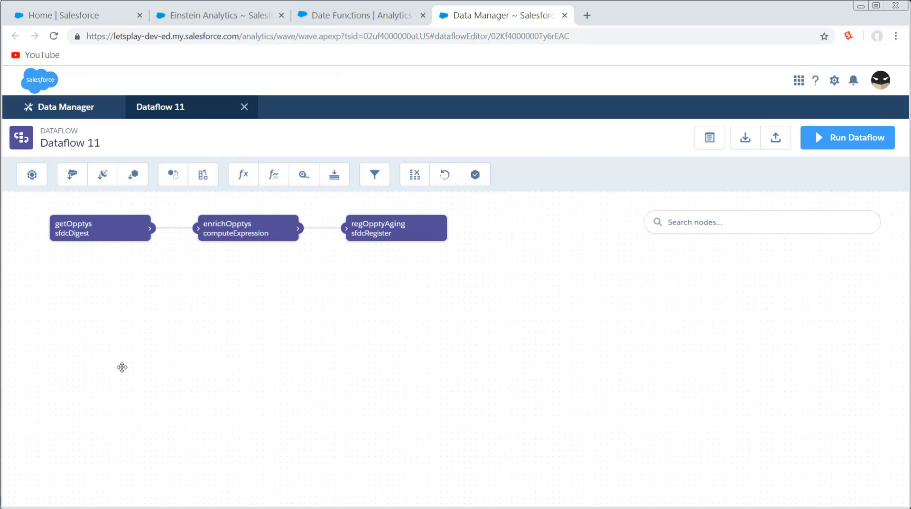
Step: Save the getOpptys node, which pulls Name, CreatedDate and CloseDate from Opportunity
left_click(98, 225)
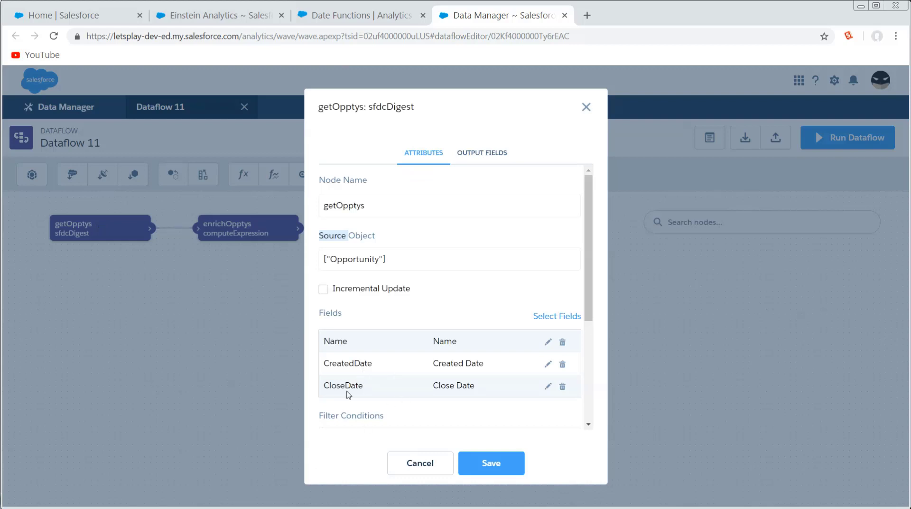
left_click(513, 466)
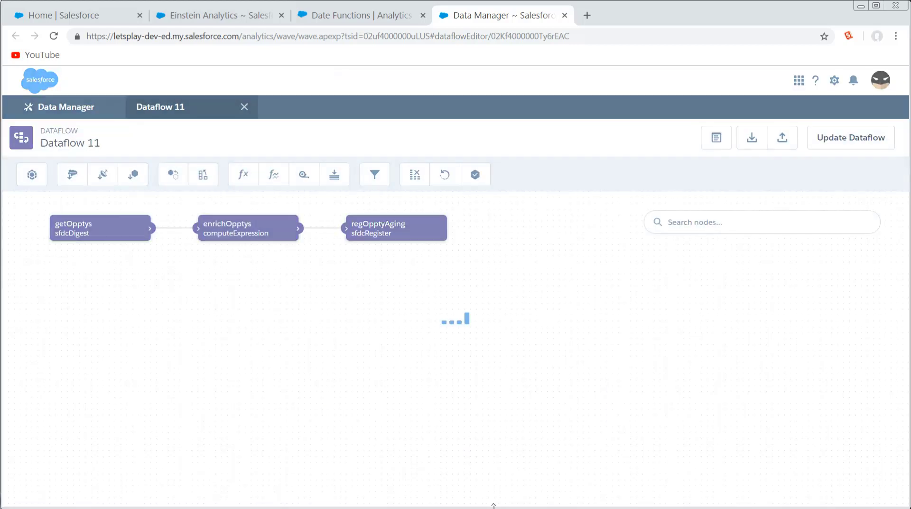
Step: Open the Days_Open computed field in the enrichOpptys computeExpression node
left_click(243, 231)
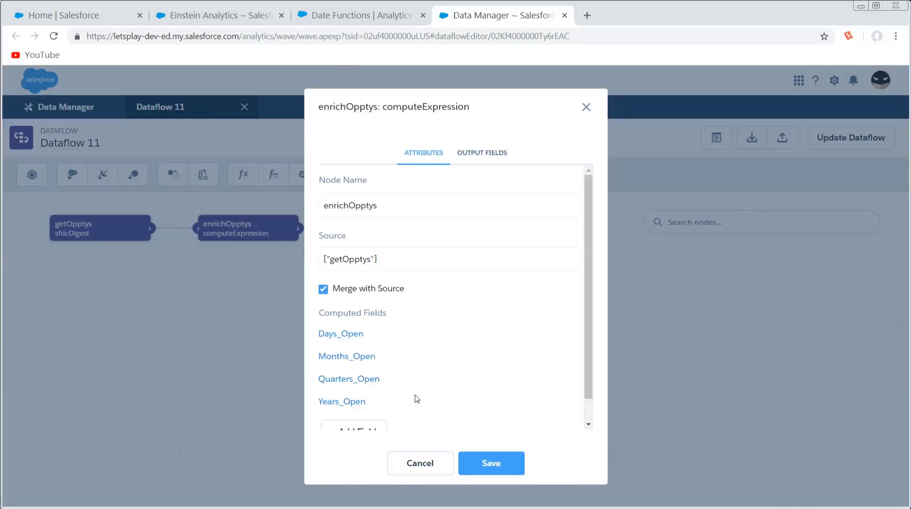
left_click(350, 335)
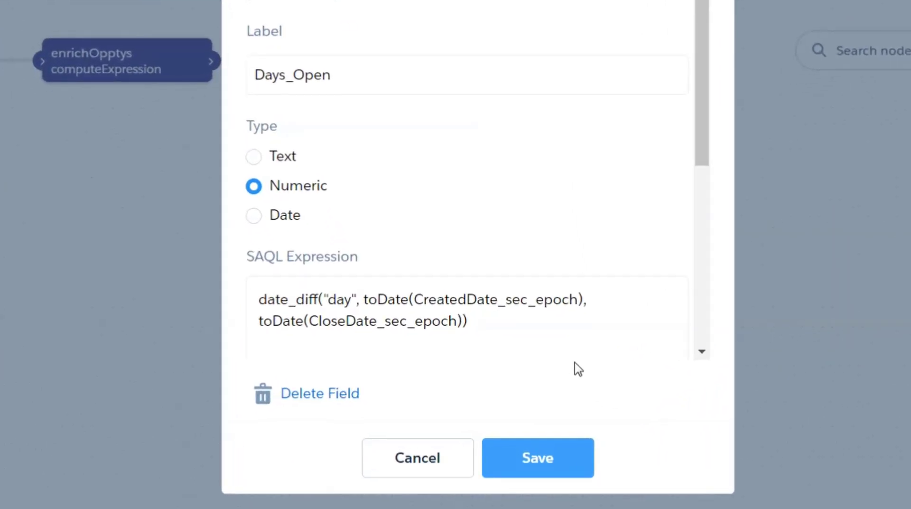
left_click_drag(359, 299, 323, 294)
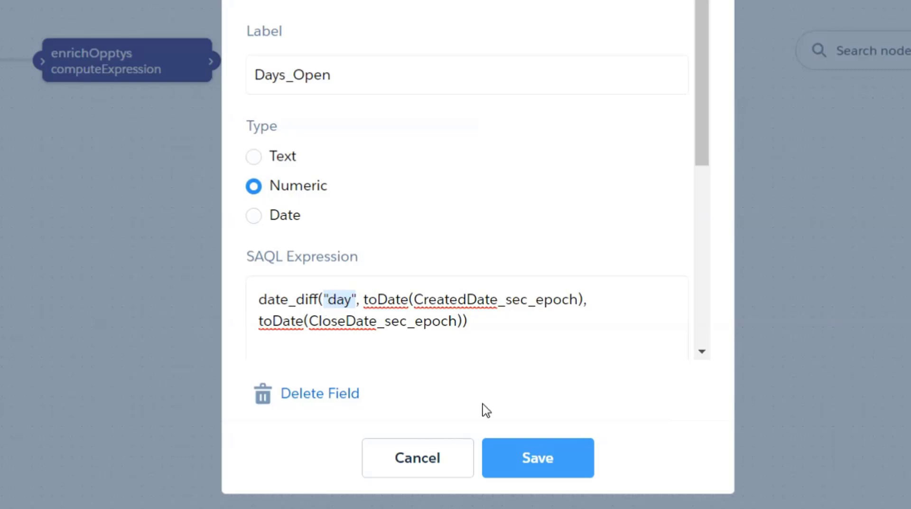
left_click(497, 300)
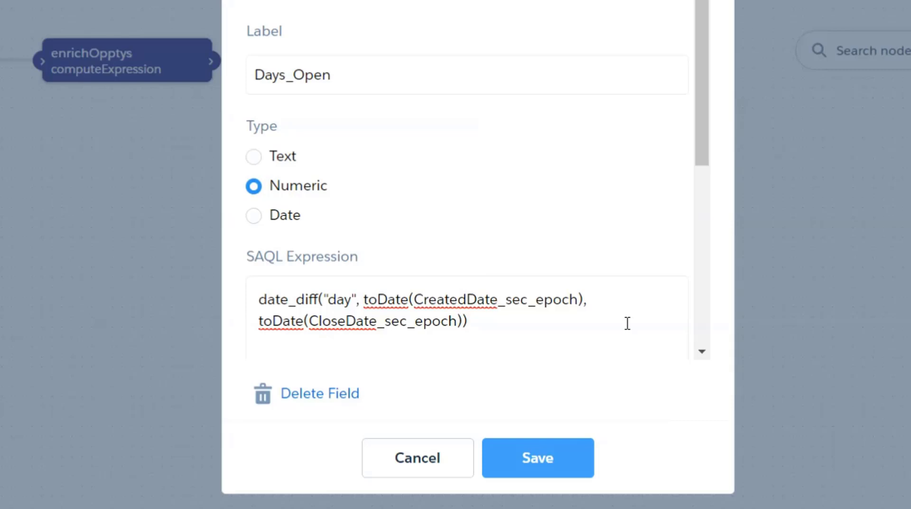
Step: Change CreatedDate to toDate(CreatedDate, "yyyy-MM-dd") in Days_Open and start a new line
key("Right")
key("Right")
key("Right")
key("Right")
key("Right")
key("Right")
key("Right")
key("Right")
key("Right")
key("Right")
key("BackSpace")
key("BackSpace")
key("BackSpace")
key("BackSpace")
key("BackSpace")
key("BackSpace")
key("BackSpace")
key("BackSpace")
key("BackSpace")
key("BackSpace")
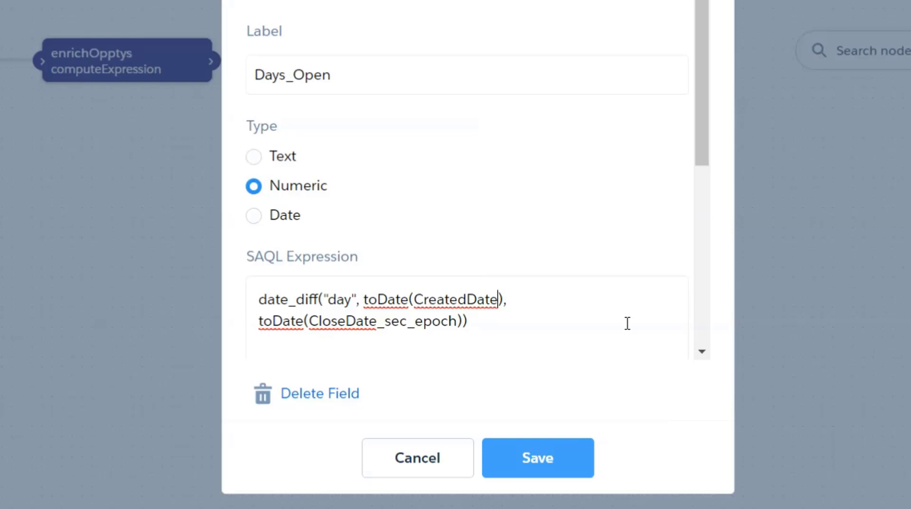
type(", \"yyyy-MM-d")
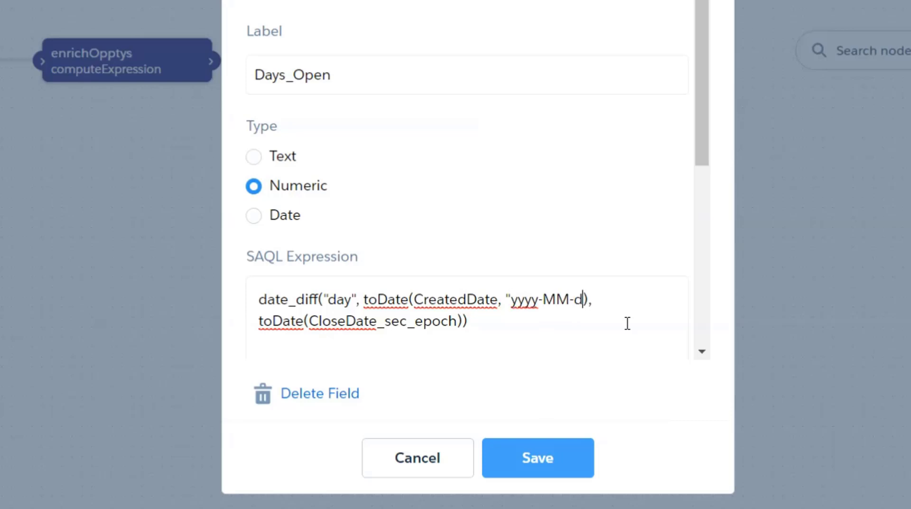
type("d\"")
left_click_drag(569, 295, 544, 296)
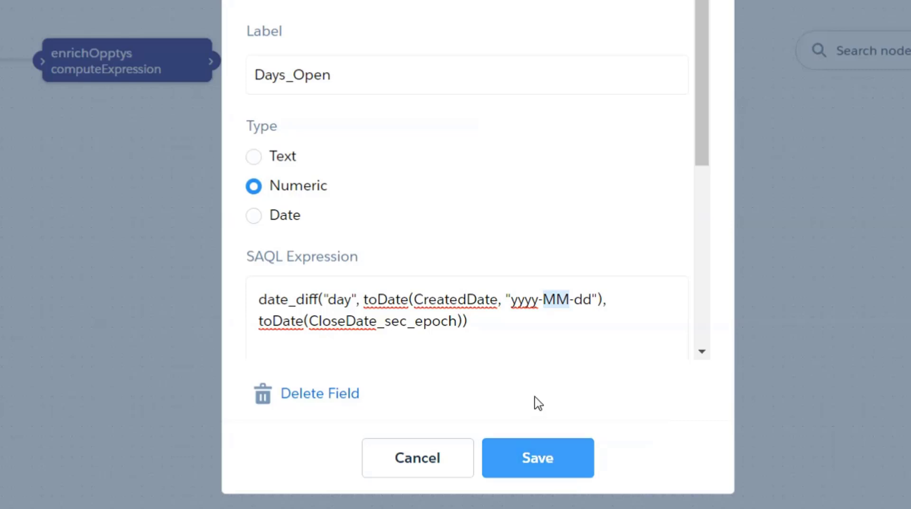
left_click(466, 346)
key("Return")
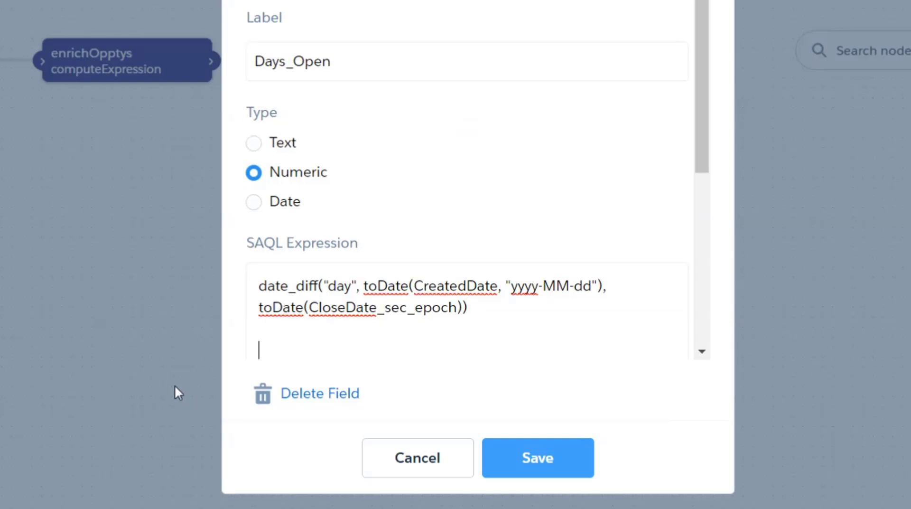
Step: Add now() below the date_diff formula and select the "yyyy-MM-dd" format string
type("now()")
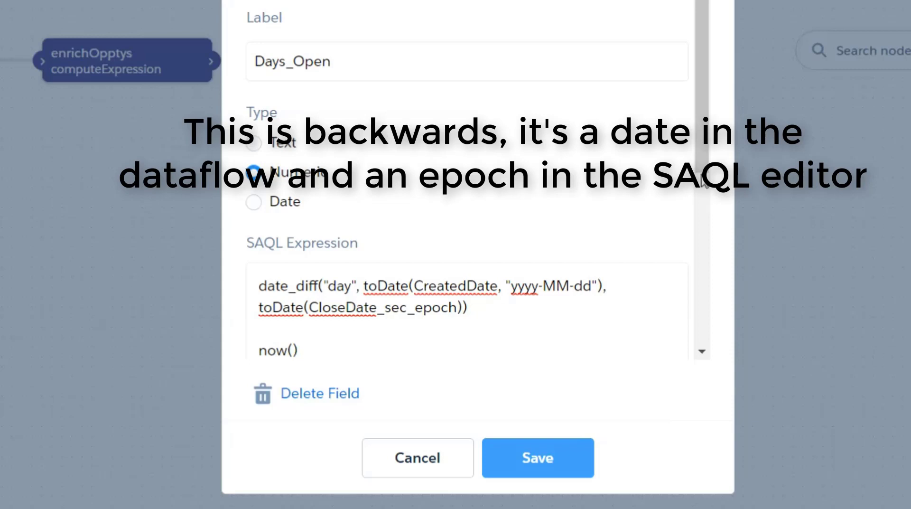
left_click_drag(597, 286, 507, 287)
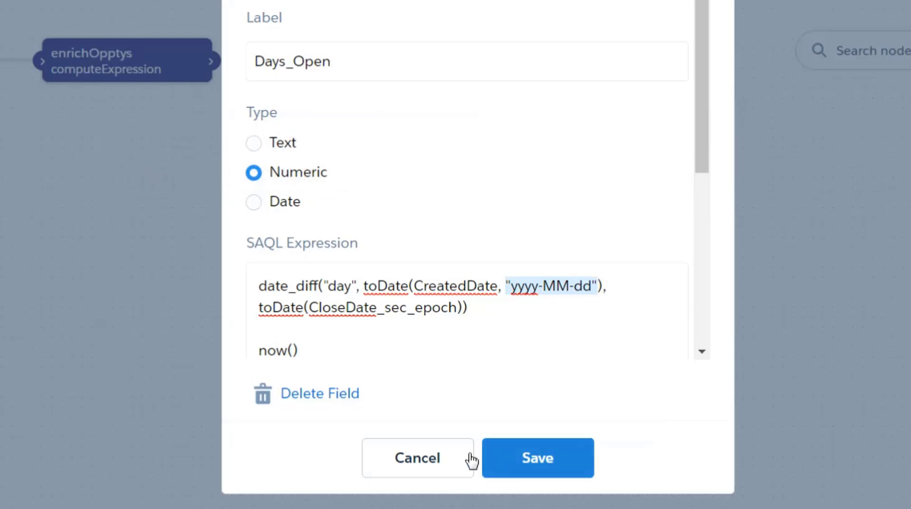
Step: Discard Days_Open edits, save Months_Open with its month datepart, and view the Date Functions docs
left_click(405, 459)
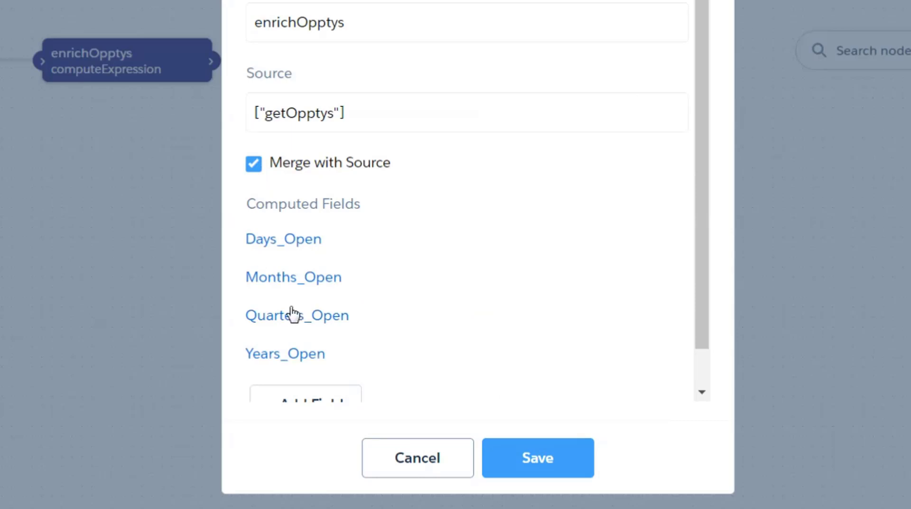
left_click(293, 278)
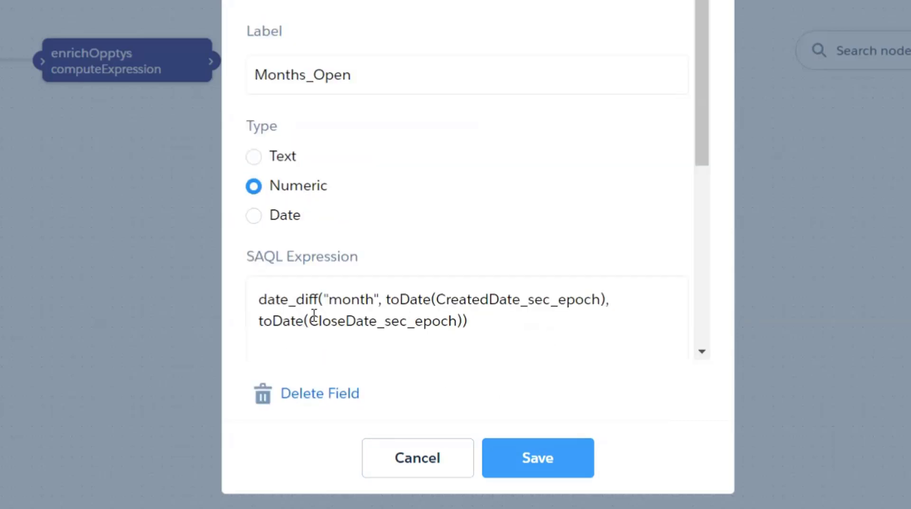
double_click(368, 298)
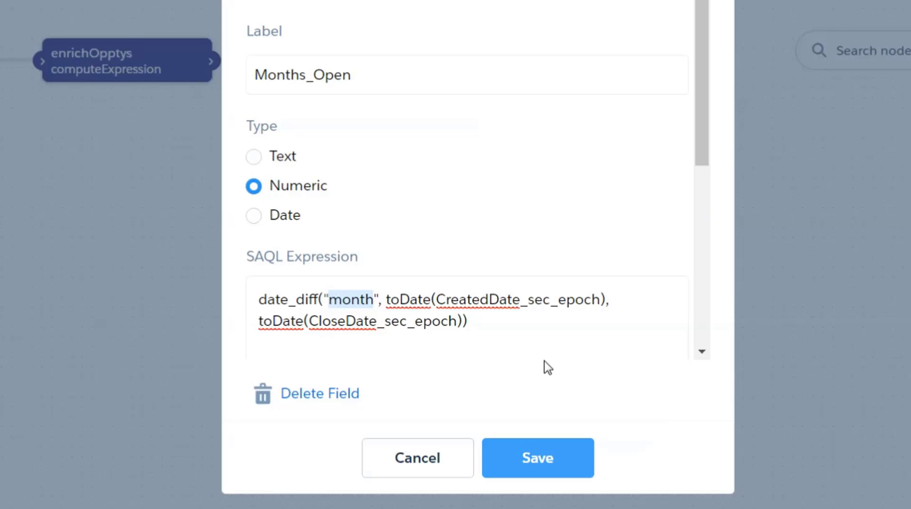
left_click(533, 459)
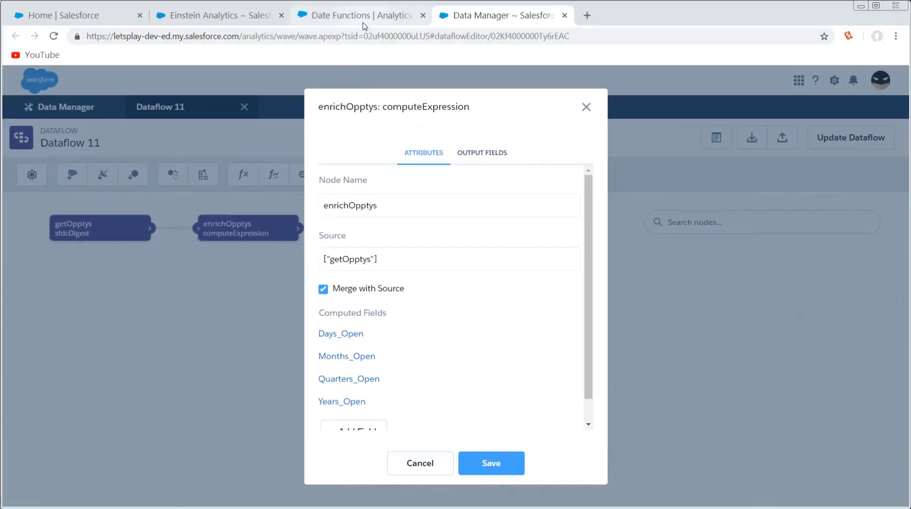
left_click(363, 22)
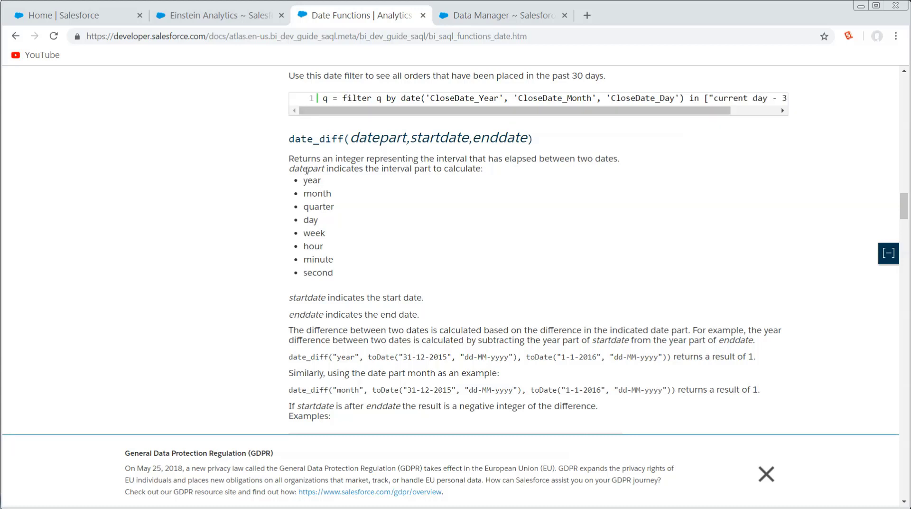
Step: Highlight the date_diff datepart intervals, year through second, in the SAQL documentation
left_click_drag(288, 171, 363, 276)
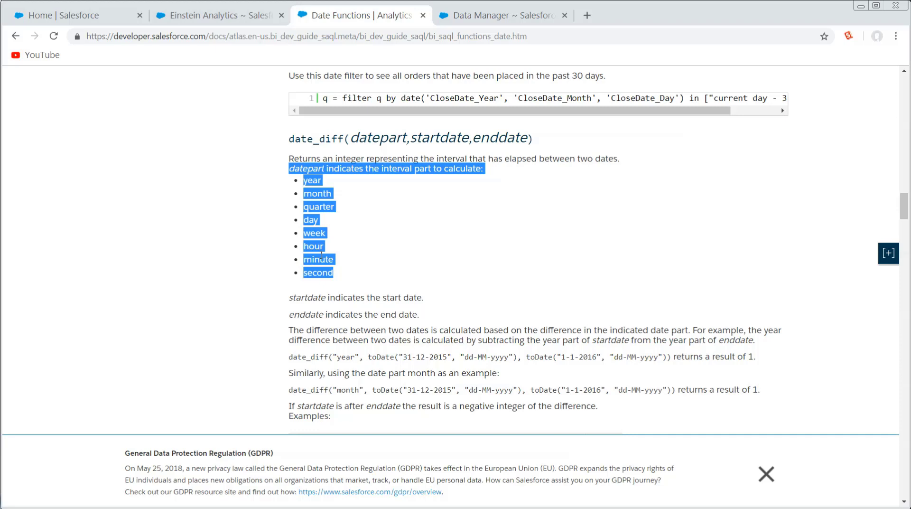
left_click(209, 16)
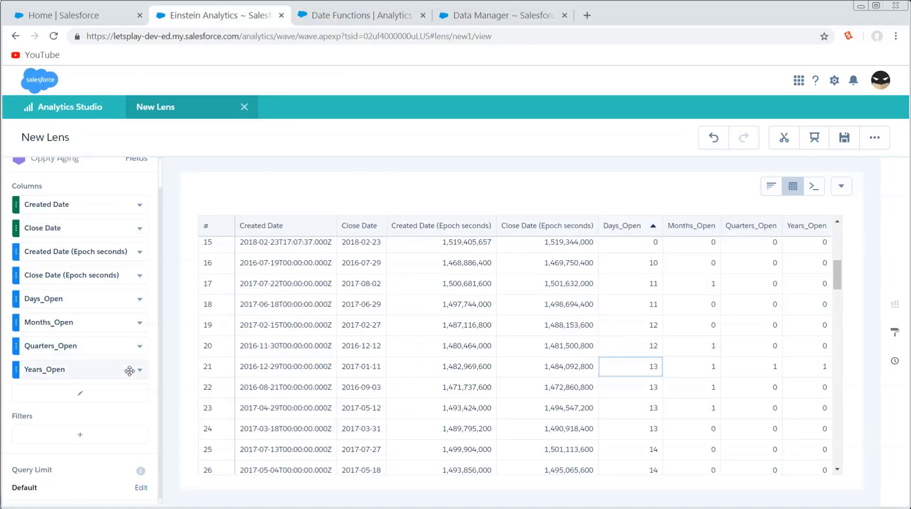
scroll(439, 362, "up", 6)
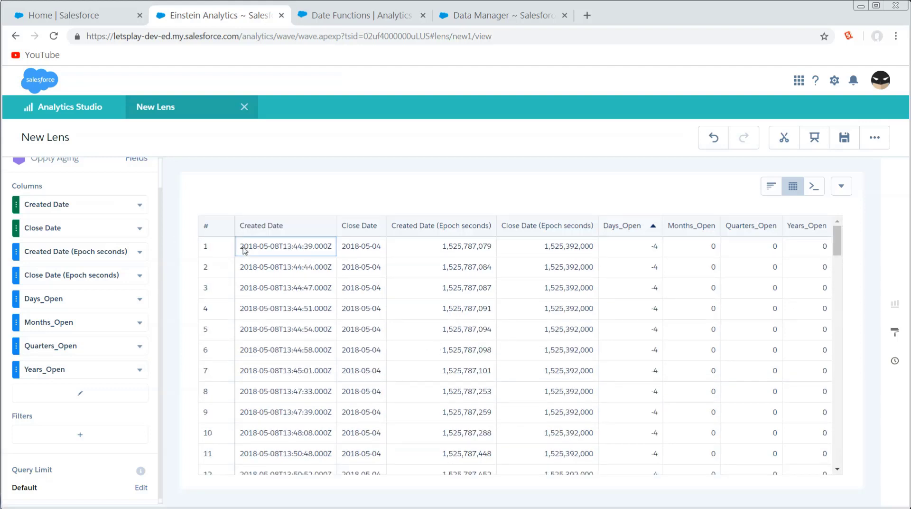
scroll(266, 249, "down", 6)
scroll(279, 287, "up", 3)
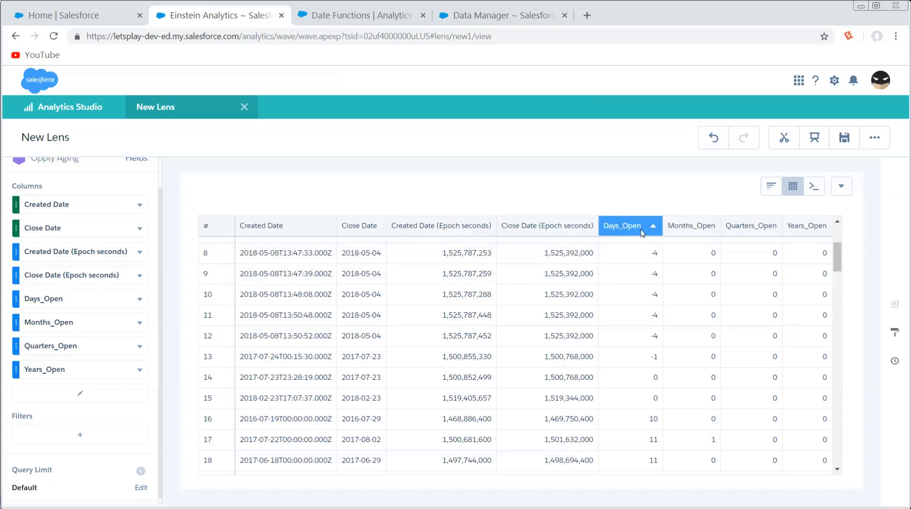
scroll(588, 429, "down", 4)
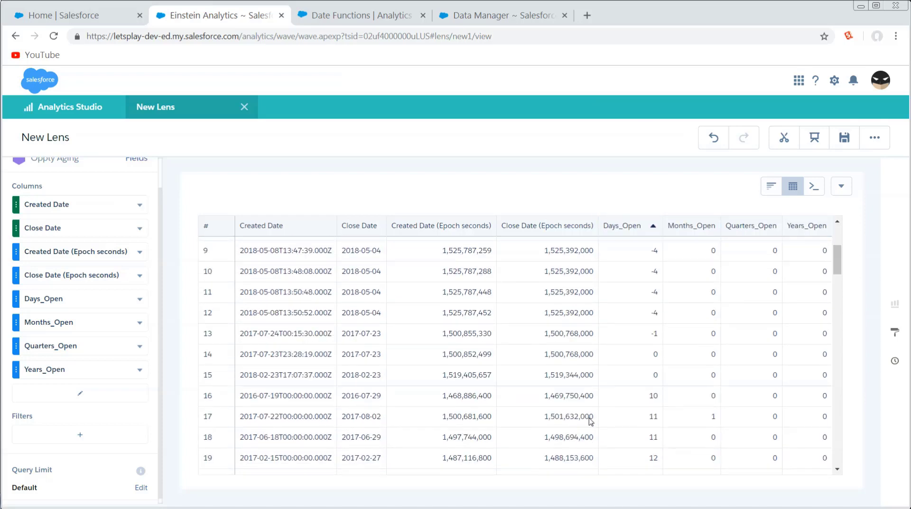
scroll(590, 401, "up", 2)
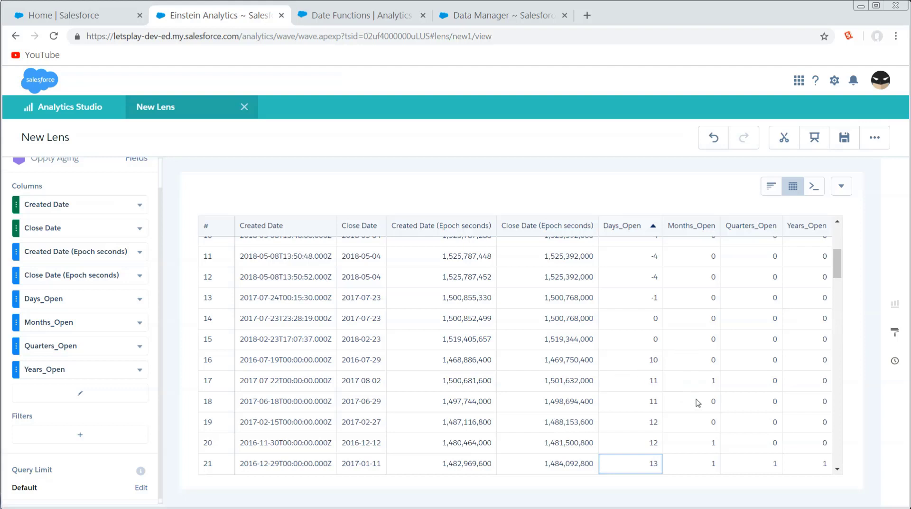
left_click(714, 382)
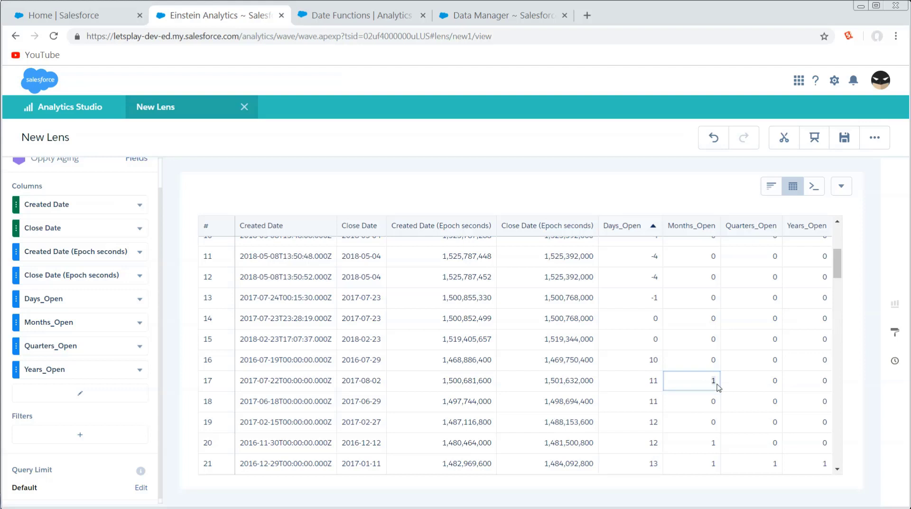
left_click(719, 388)
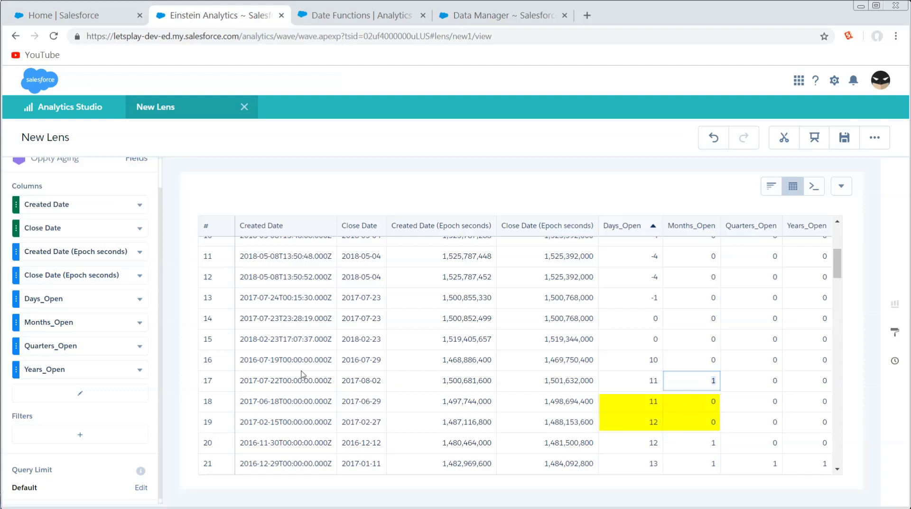
left_click(264, 382)
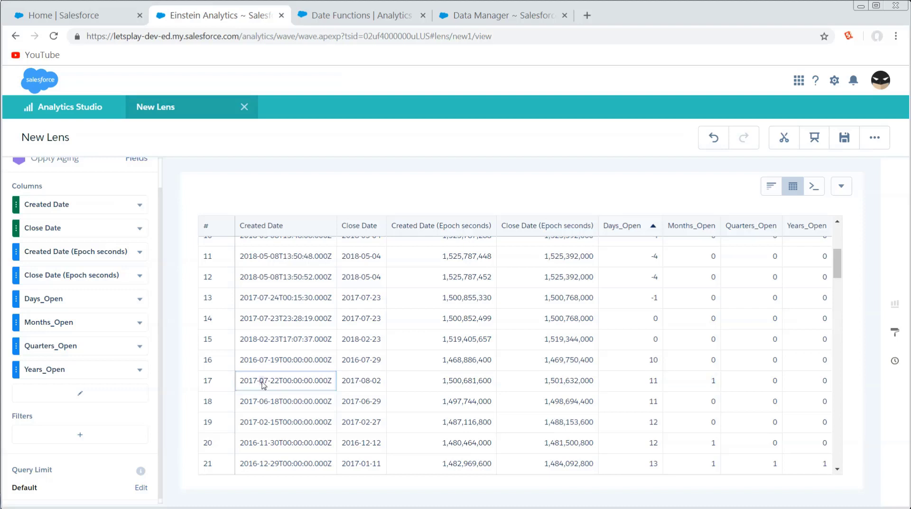
double_click(266, 380)
left_click(361, 383)
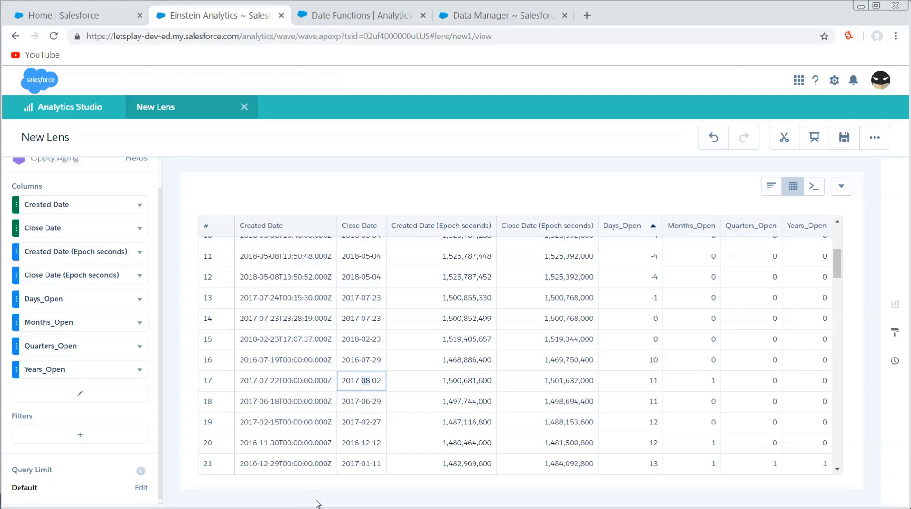
scroll(739, 407, "down", 3)
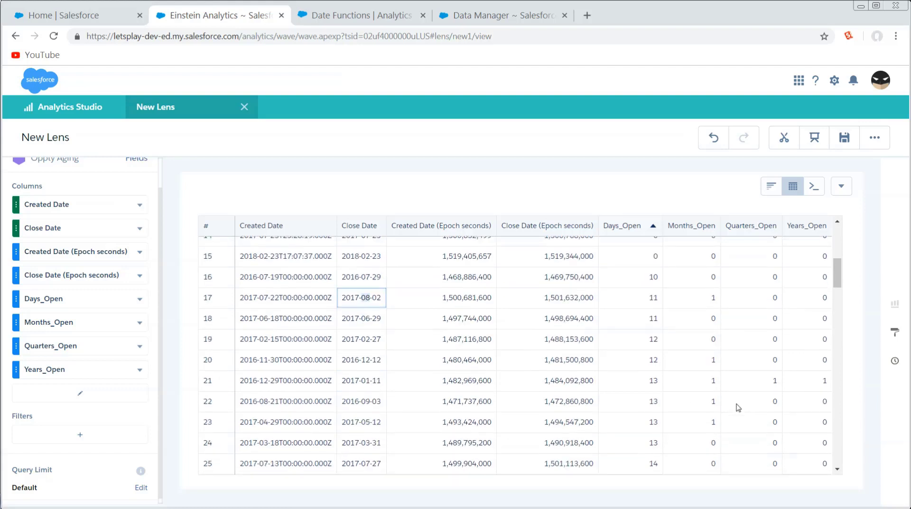
left_click(831, 350)
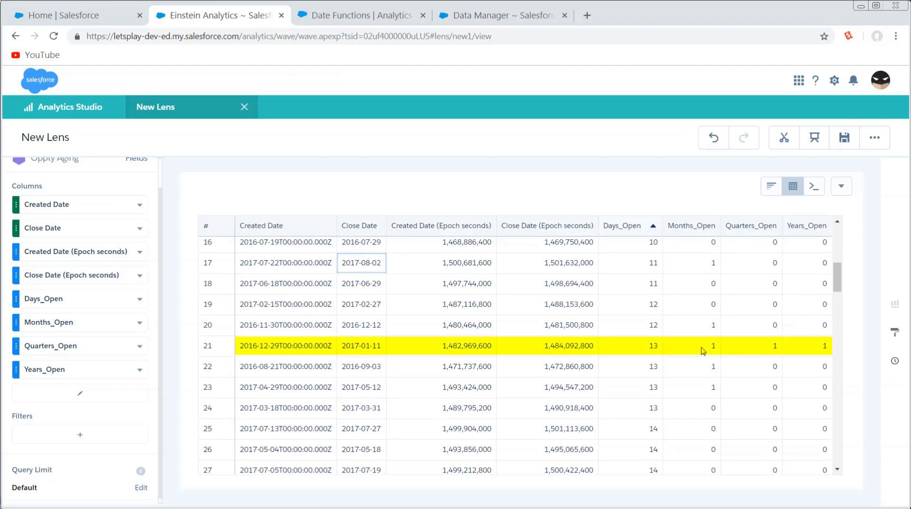